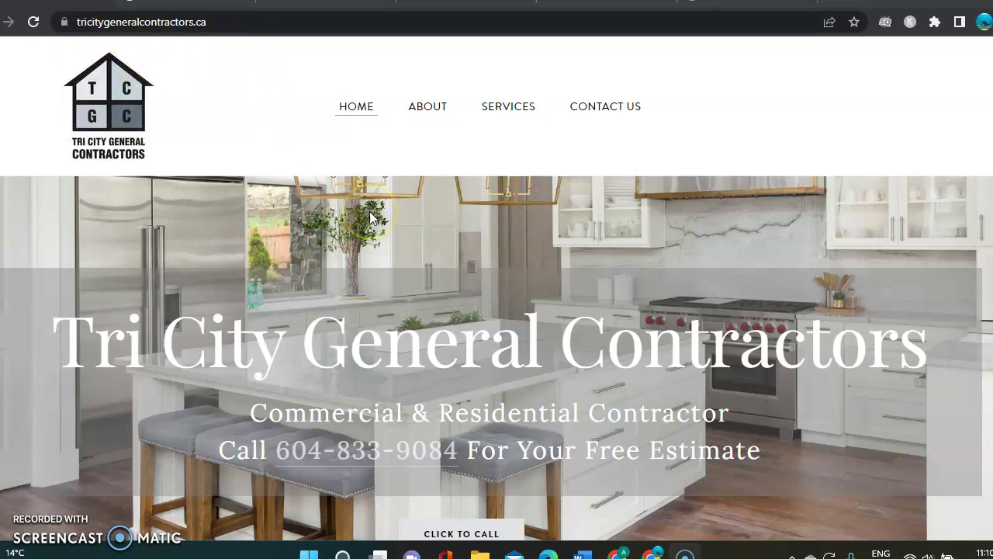
Scroll the tricitygeneralcontractors.ca homepage past the hero, intro and contact form to Kitchen Renovations
{"action": "scroll", "coordinate": [369, 217], "scroll_direction": "down", "scroll_amount": 1}
{"action": "scroll", "coordinate": [369, 217], "scroll_direction": "down", "scroll_amount": 3}
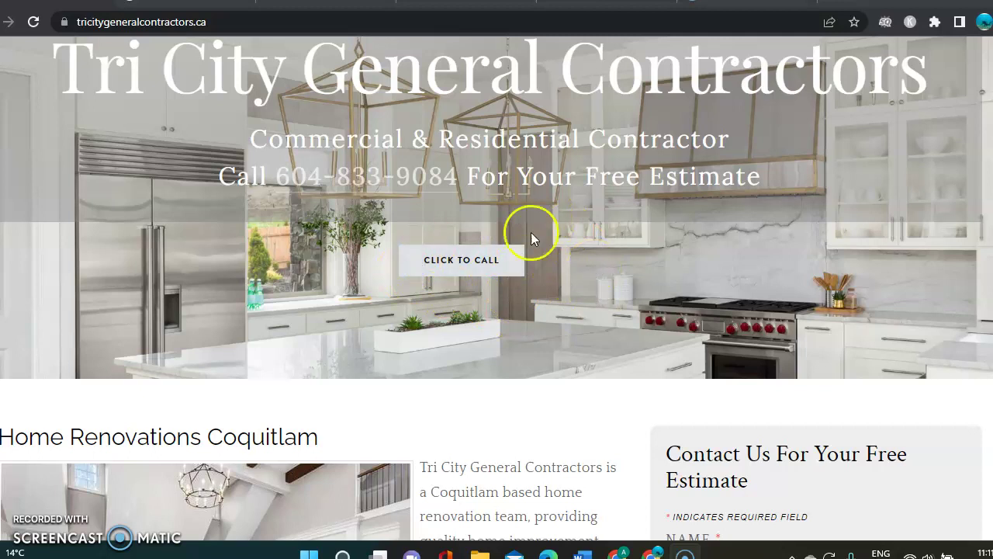
{"action": "scroll", "coordinate": [519, 326], "scroll_direction": "down", "scroll_amount": 2}
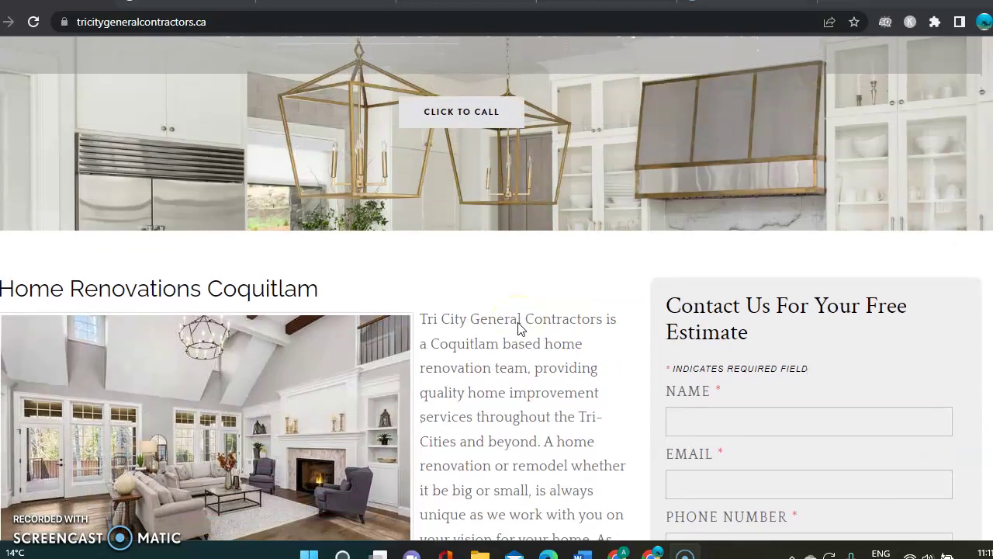
{"action": "scroll", "coordinate": [518, 326], "scroll_direction": "down", "scroll_amount": 1}
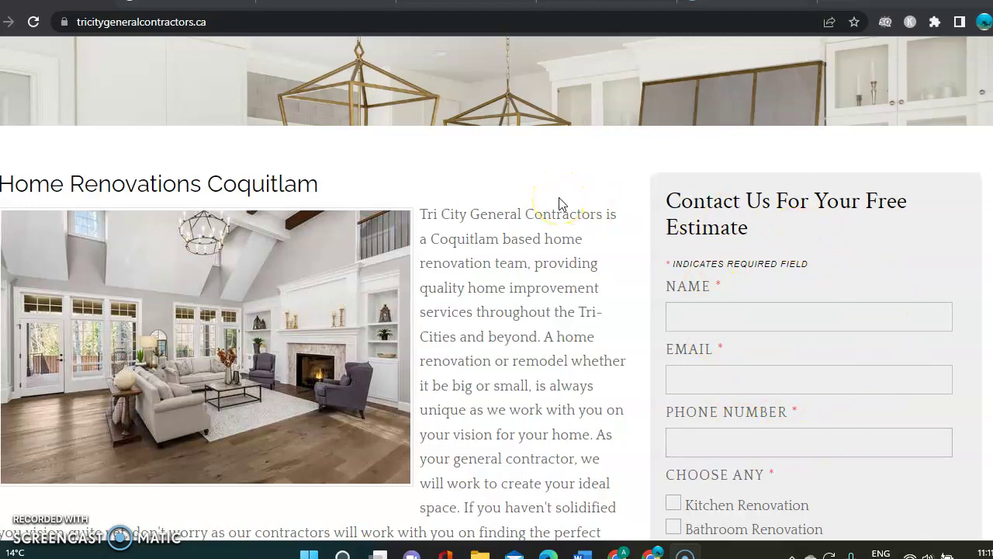
{"action": "scroll", "coordinate": [559, 203], "scroll_direction": "down", "scroll_amount": 3}
{"action": "scroll", "coordinate": [559, 204], "scroll_direction": "down", "scroll_amount": 1}
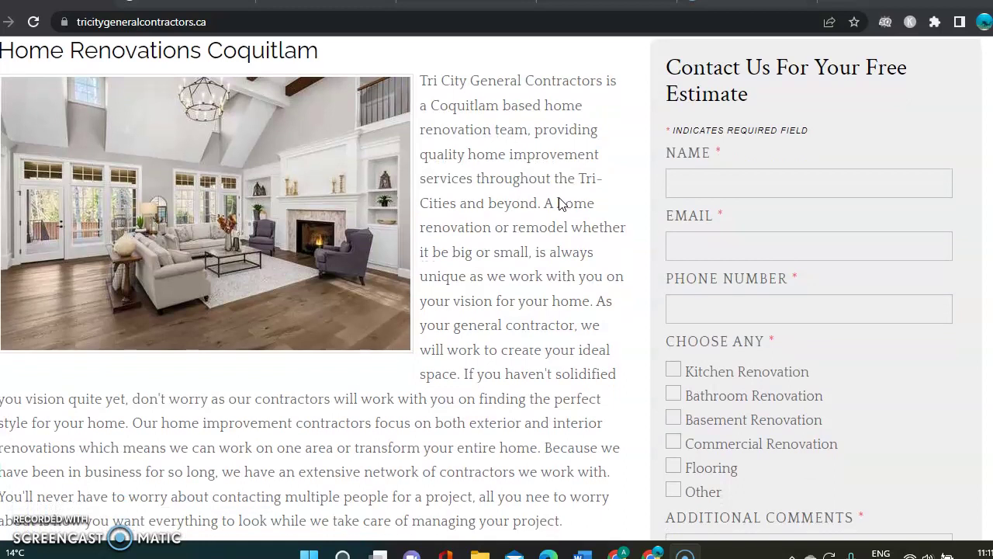
{"action": "scroll", "coordinate": [558, 203], "scroll_direction": "down", "scroll_amount": 1}
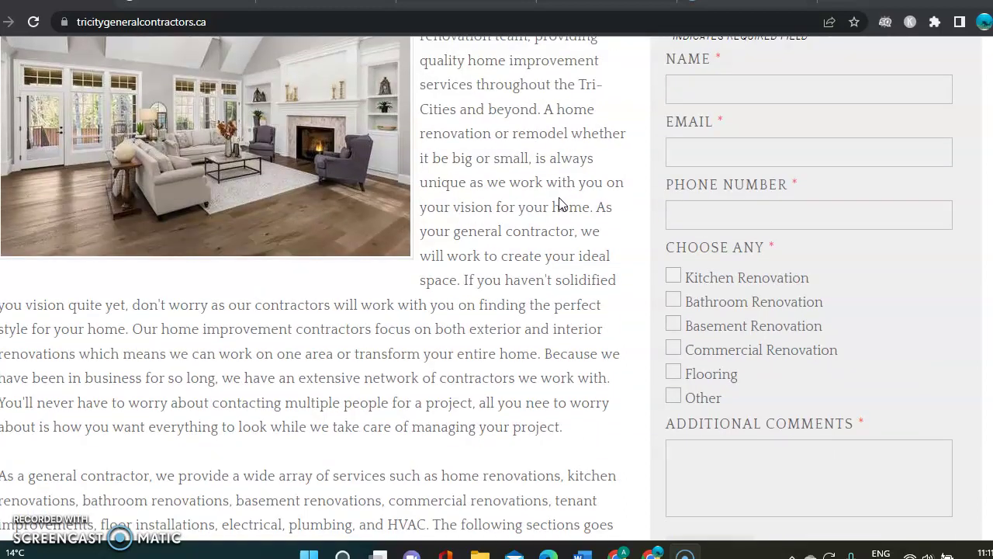
{"action": "scroll", "coordinate": [559, 203], "scroll_direction": "down", "scroll_amount": 2}
{"action": "scroll", "coordinate": [559, 203], "scroll_direction": "down", "scroll_amount": 1}
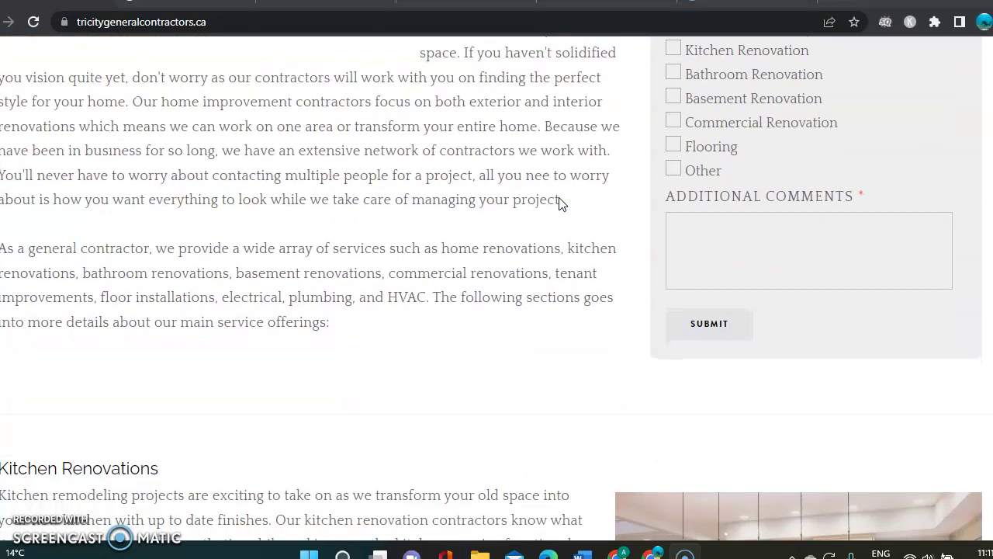
{"action": "scroll", "coordinate": [559, 204], "scroll_direction": "down", "scroll_amount": 2}
{"action": "scroll", "coordinate": [559, 203], "scroll_direction": "down", "scroll_amount": 1}
{"action": "scroll", "coordinate": [563, 204], "scroll_direction": "down", "scroll_amount": 2}
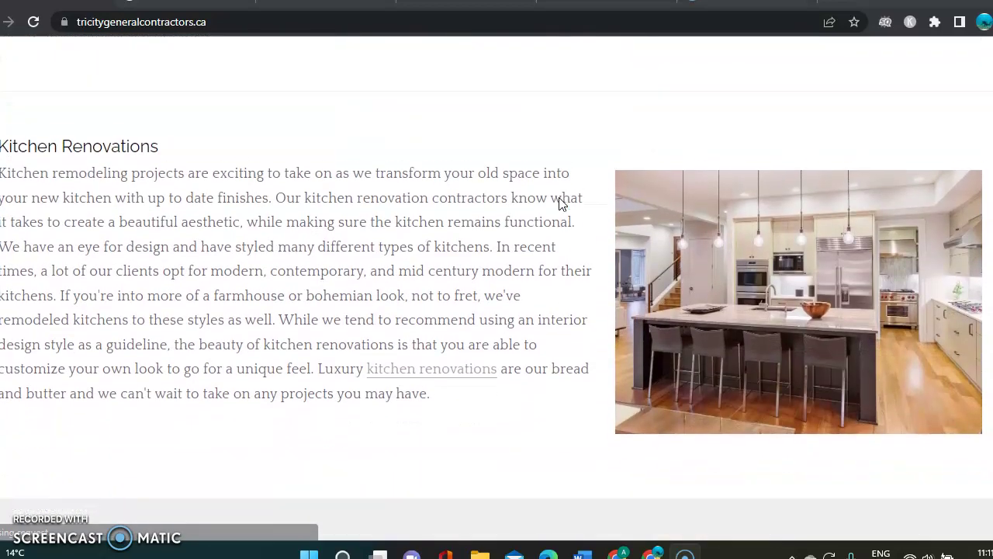
{"action": "scroll", "coordinate": [563, 203], "scroll_direction": "down", "scroll_amount": 1}
{"action": "left_click", "coordinate": [641, 201]}
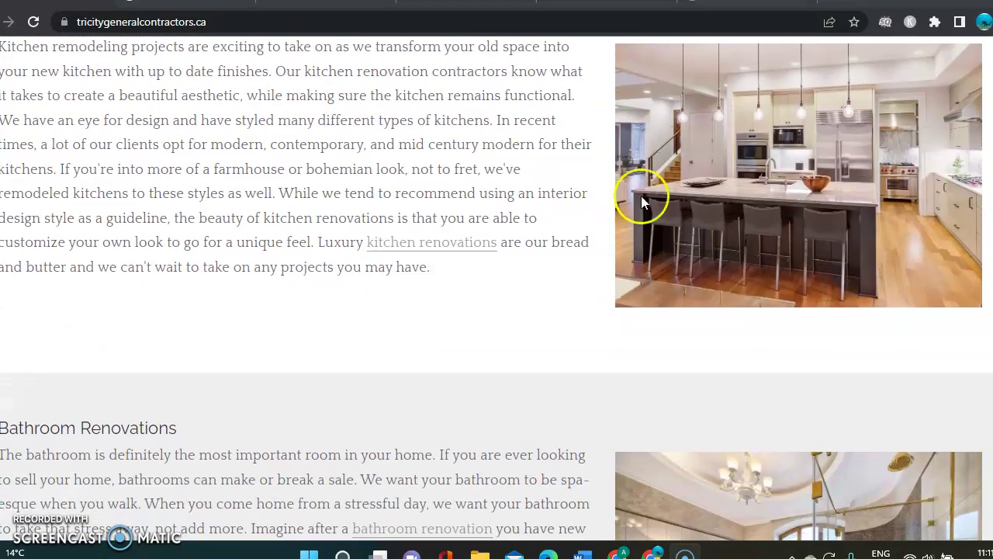
{"action": "right_click", "coordinate": [694, 166]}
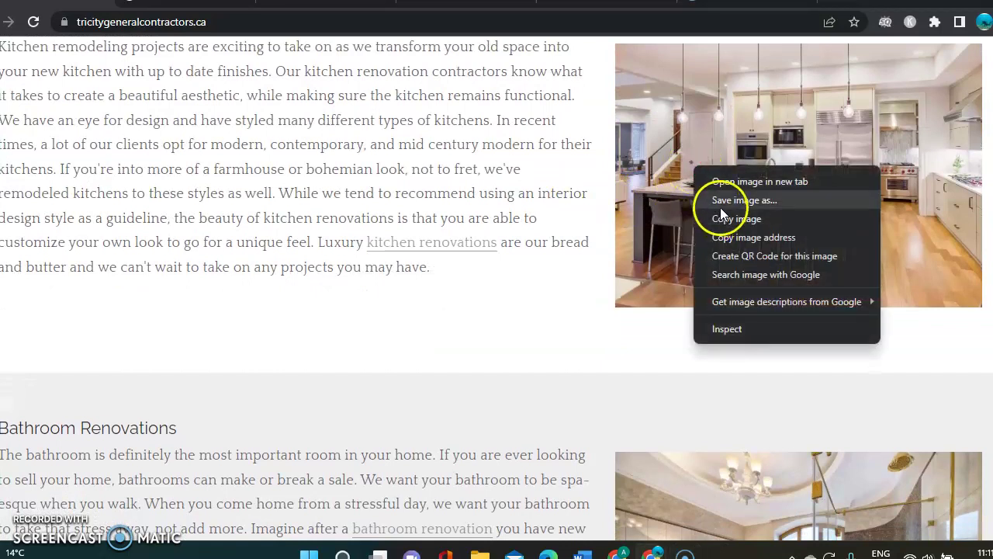
{"action": "left_click", "coordinate": [715, 198]}
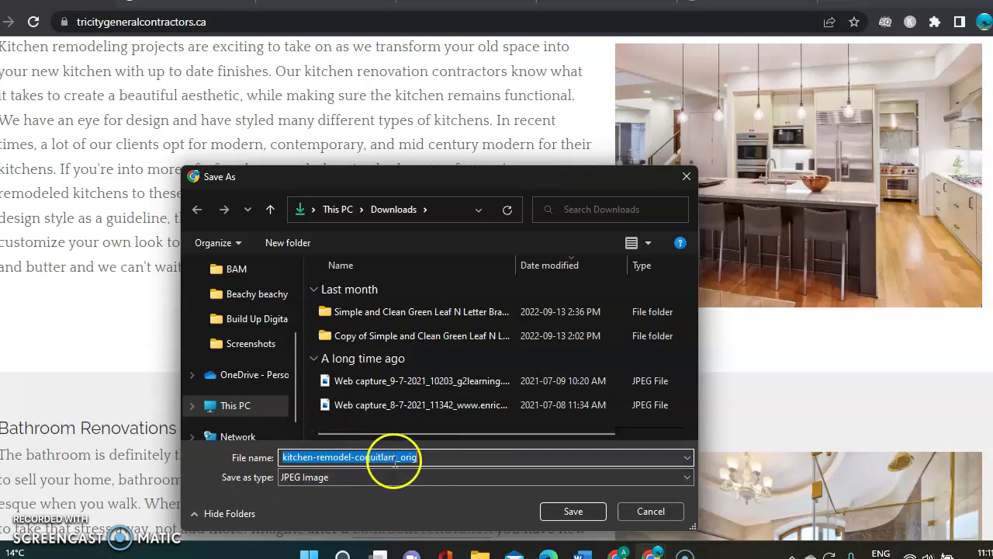
{"action": "left_click", "coordinate": [650, 510]}
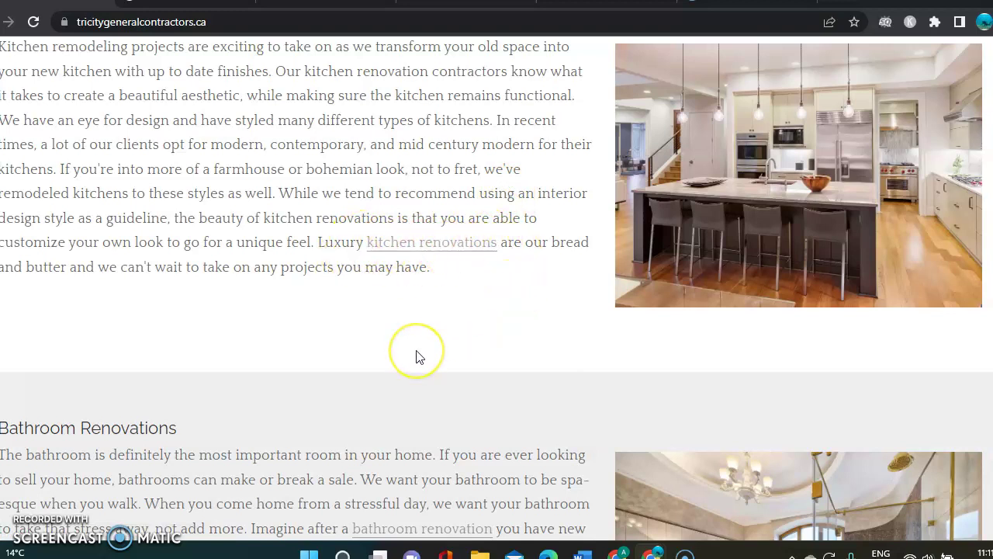
{"action": "scroll", "coordinate": [416, 353], "scroll_direction": "down", "scroll_amount": 2}
{"action": "scroll", "coordinate": [416, 350], "scroll_direction": "down", "scroll_amount": 1}
{"action": "scroll", "coordinate": [416, 350], "scroll_direction": "down", "scroll_amount": 1}
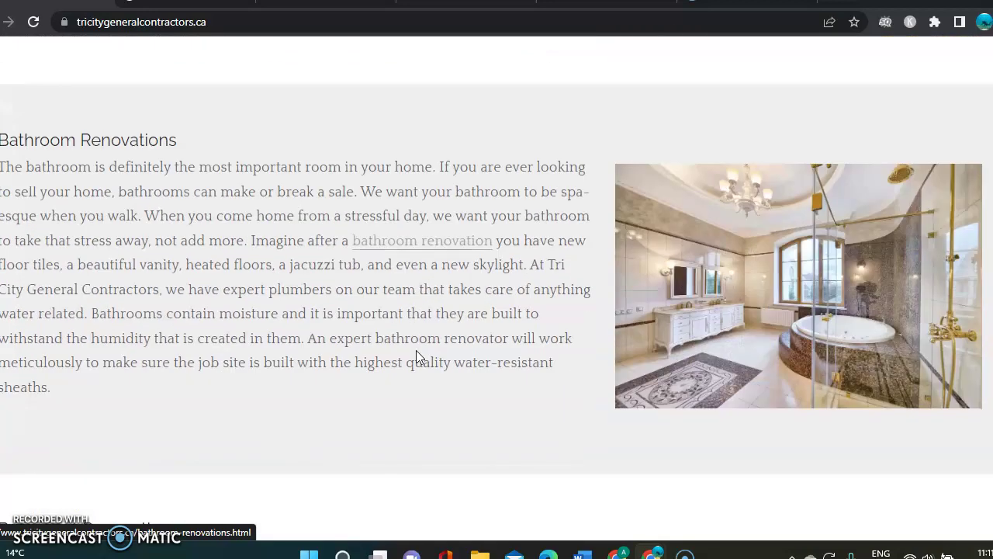
{"action": "scroll", "coordinate": [416, 351], "scroll_direction": "down", "scroll_amount": 2}
{"action": "scroll", "coordinate": [416, 355], "scroll_direction": "down", "scroll_amount": 3}
{"action": "scroll", "coordinate": [416, 356], "scroll_direction": "down", "scroll_amount": 1}
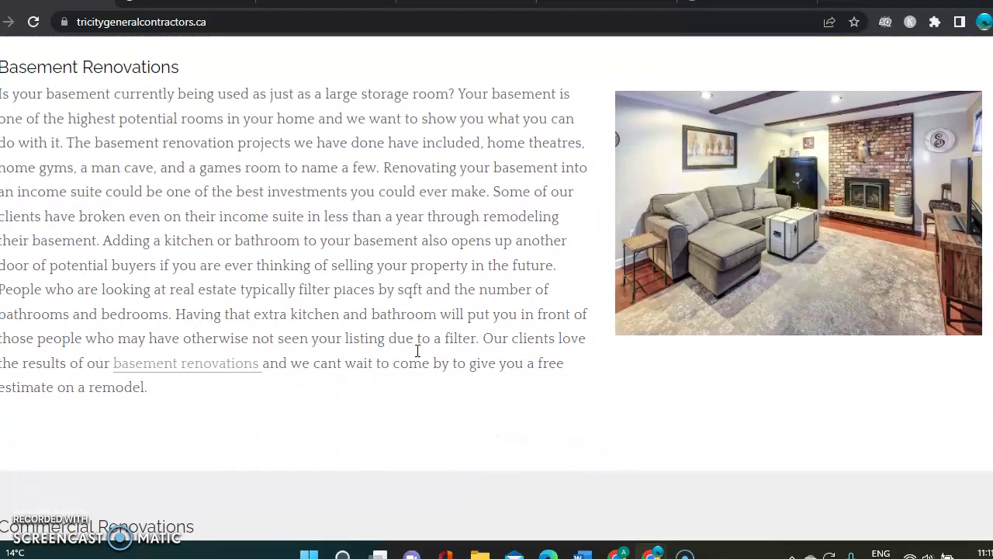
{"action": "scroll", "coordinate": [417, 352], "scroll_direction": "down", "scroll_amount": 3}
{"action": "scroll", "coordinate": [417, 351], "scroll_direction": "down", "scroll_amount": 2}
{"action": "scroll", "coordinate": [416, 351], "scroll_direction": "down", "scroll_amount": 2}
{"action": "scroll", "coordinate": [417, 350], "scroll_direction": "down", "scroll_amount": 1}
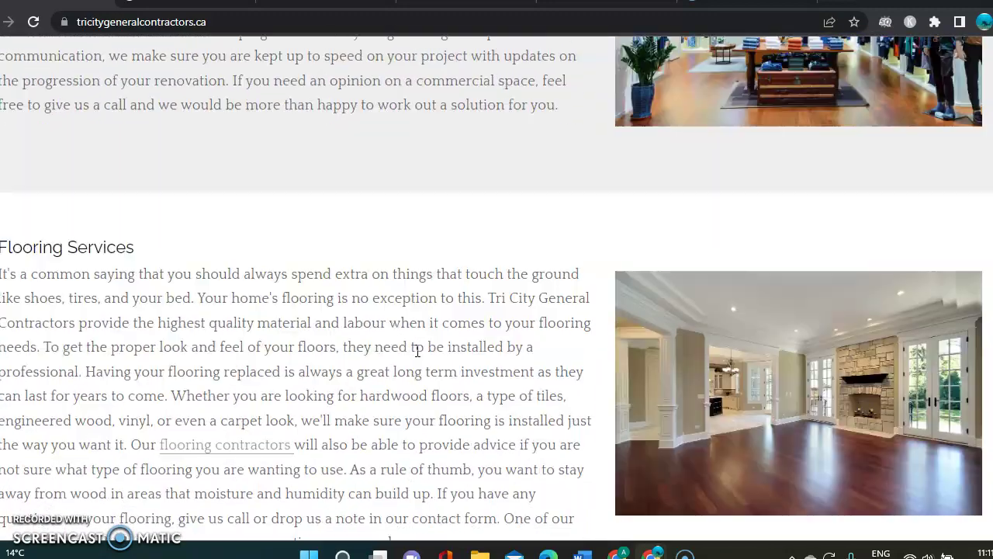
{"action": "scroll", "coordinate": [417, 352], "scroll_direction": "down", "scroll_amount": 2}
{"action": "scroll", "coordinate": [417, 352], "scroll_direction": "down", "scroll_amount": 2}
{"action": "scroll", "coordinate": [417, 352], "scroll_direction": "down", "scroll_amount": 2}
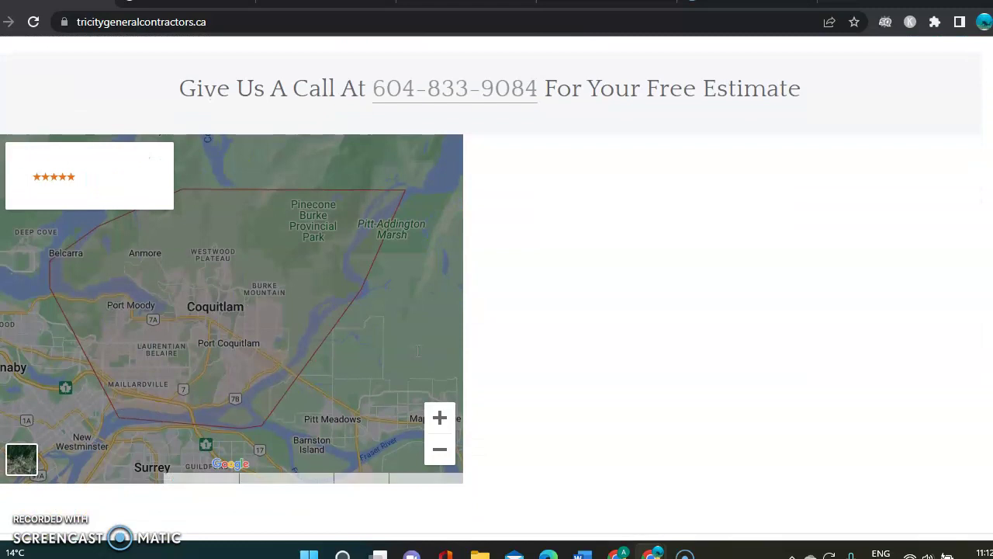
{"action": "scroll", "coordinate": [417, 351], "scroll_direction": "down", "scroll_amount": 3}
{"action": "scroll", "coordinate": [417, 351], "scroll_direction": "down", "scroll_amount": 1}
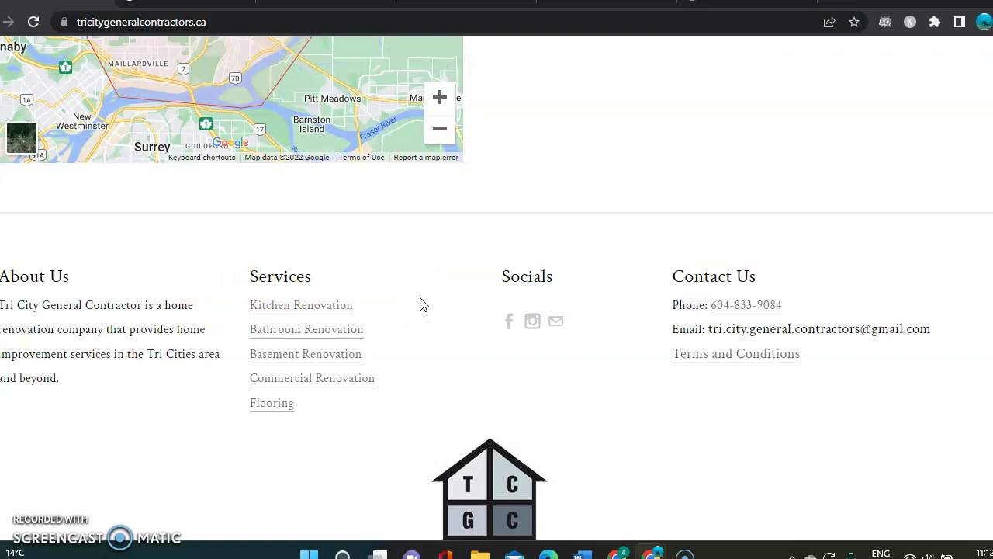
{"action": "scroll", "coordinate": [420, 303], "scroll_direction": "up", "scroll_amount": 2}
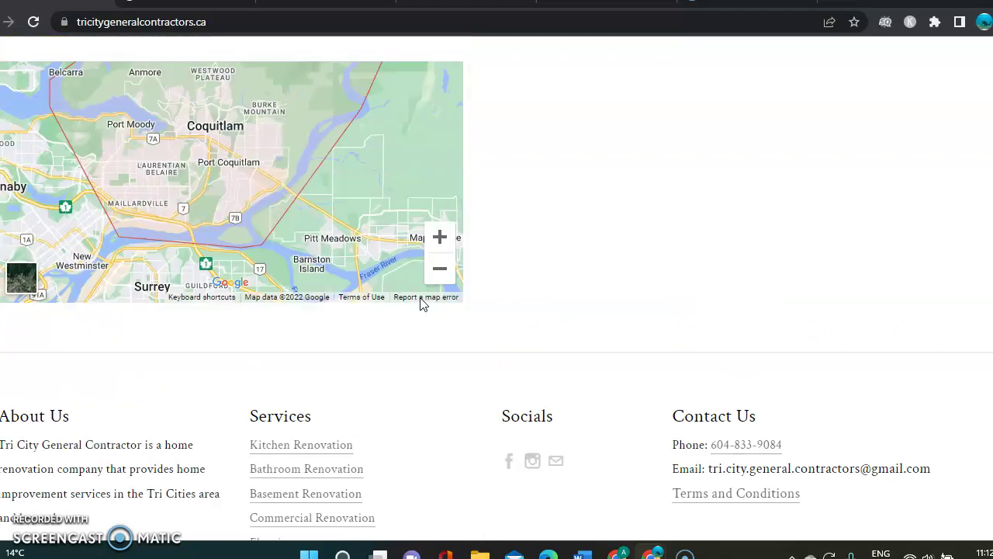
{"action": "scroll", "coordinate": [419, 303], "scroll_direction": "up", "scroll_amount": 4}
{"action": "scroll", "coordinate": [420, 303], "scroll_direction": "up", "scroll_amount": 4}
{"action": "scroll", "coordinate": [419, 303], "scroll_direction": "up", "scroll_amount": 5}
{"action": "scroll", "coordinate": [419, 303], "scroll_direction": "up", "scroll_amount": 5}
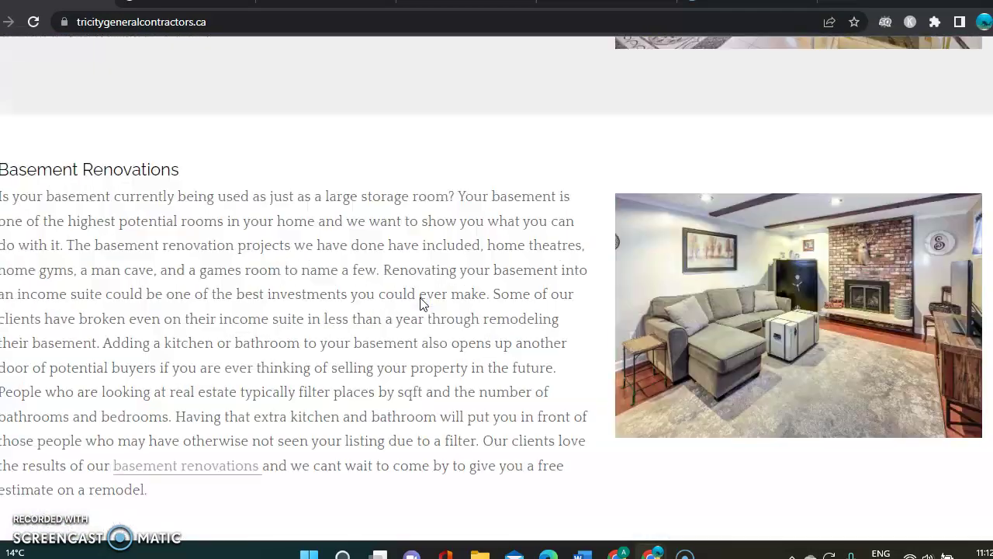
{"action": "scroll", "coordinate": [419, 303], "scroll_direction": "up", "scroll_amount": 5}
{"action": "scroll", "coordinate": [420, 303], "scroll_direction": "up", "scroll_amount": 5}
{"action": "scroll", "coordinate": [420, 303], "scroll_direction": "up", "scroll_amount": 5}
{"action": "scroll", "coordinate": [420, 304], "scroll_direction": "up", "scroll_amount": 1}
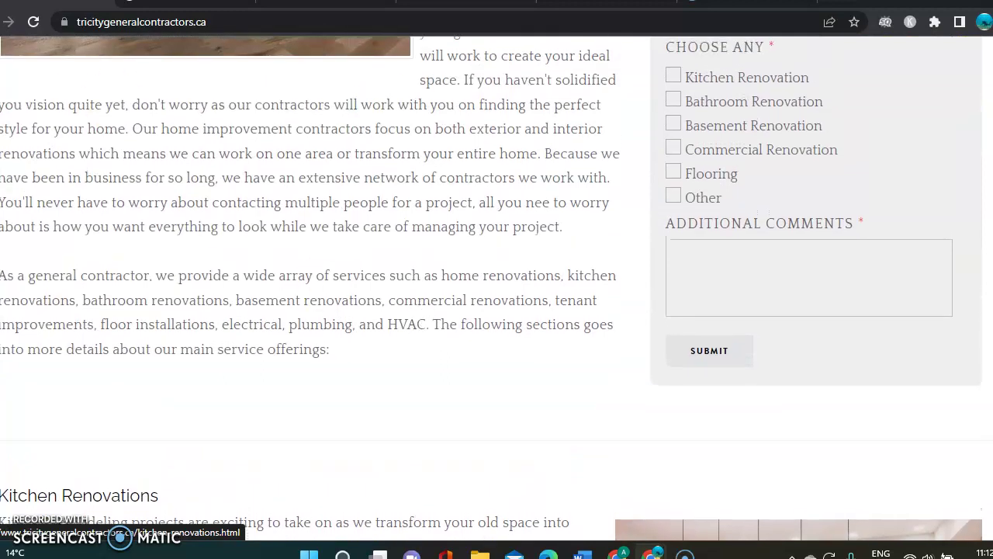
Return to the 'contractor Coquitlam' Google results and scroll to the Businesses pack
{"action": "key", "text": "alt+Left"}
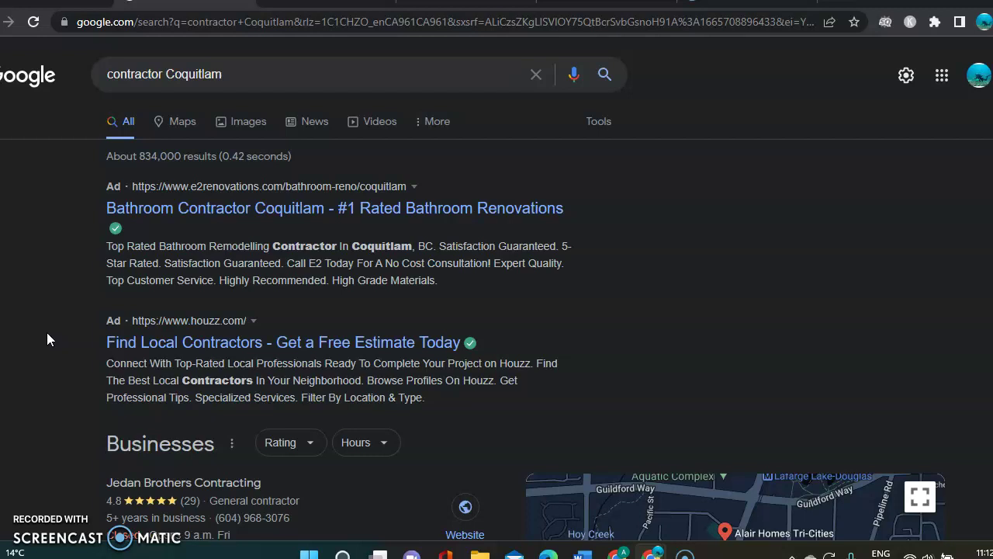
{"action": "scroll", "coordinate": [47, 339], "scroll_direction": "down", "scroll_amount": 2}
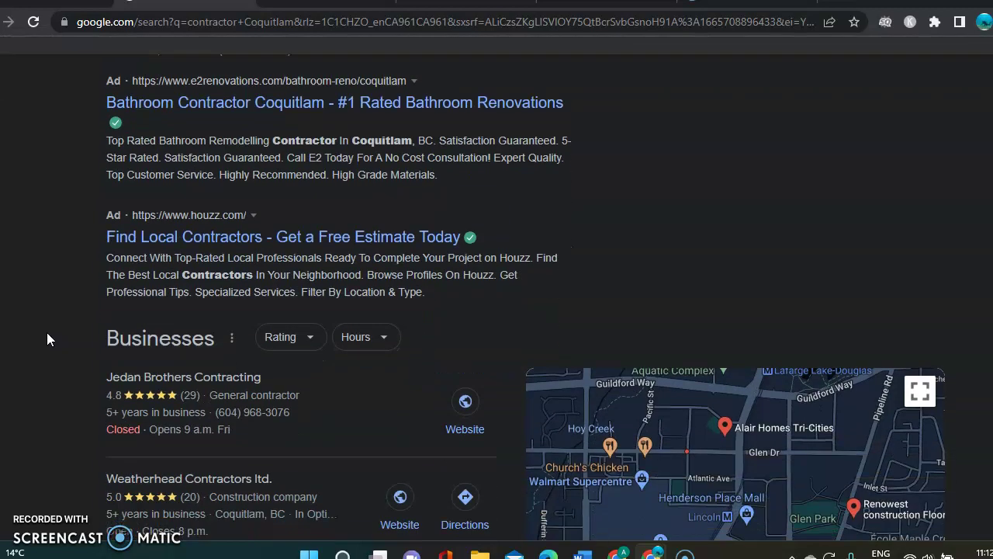
Expand the local Businesses pack into the full list of Coquitlam contractors
{"action": "scroll", "coordinate": [47, 339], "scroll_direction": "down", "scroll_amount": 2}
{"action": "scroll", "coordinate": [47, 339], "scroll_direction": "down", "scroll_amount": 1}
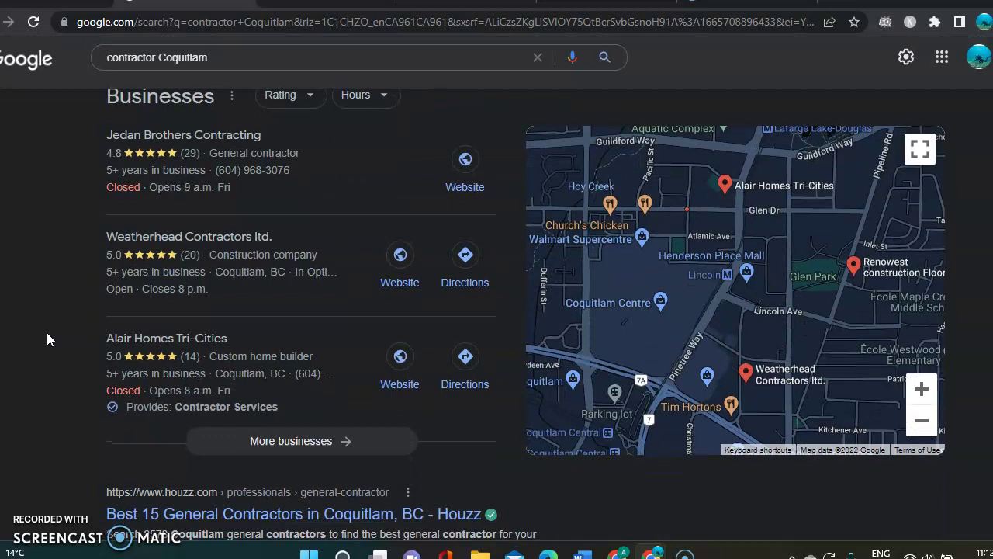
{"action": "mouse_move", "coordinate": [189, 478]}
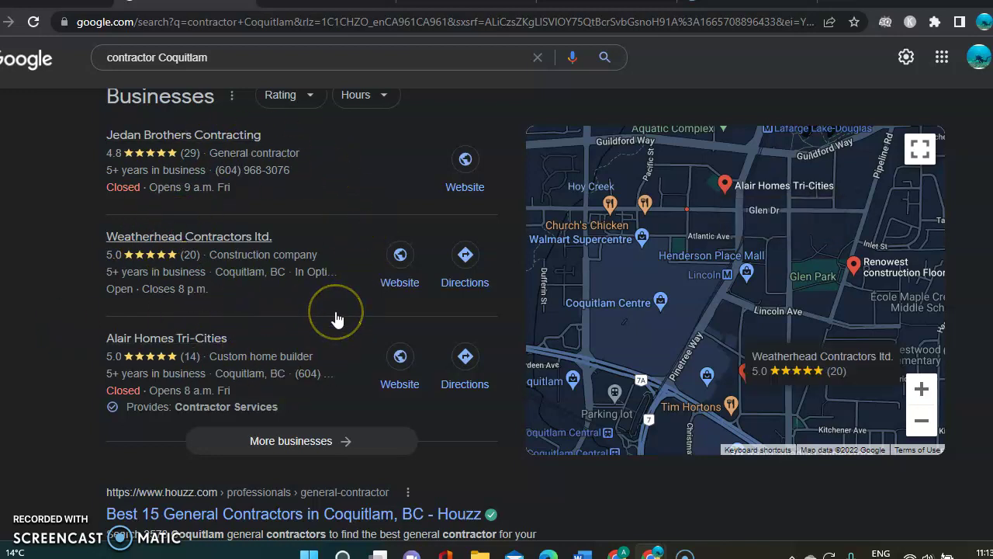
{"action": "left_click", "coordinate": [311, 451]}
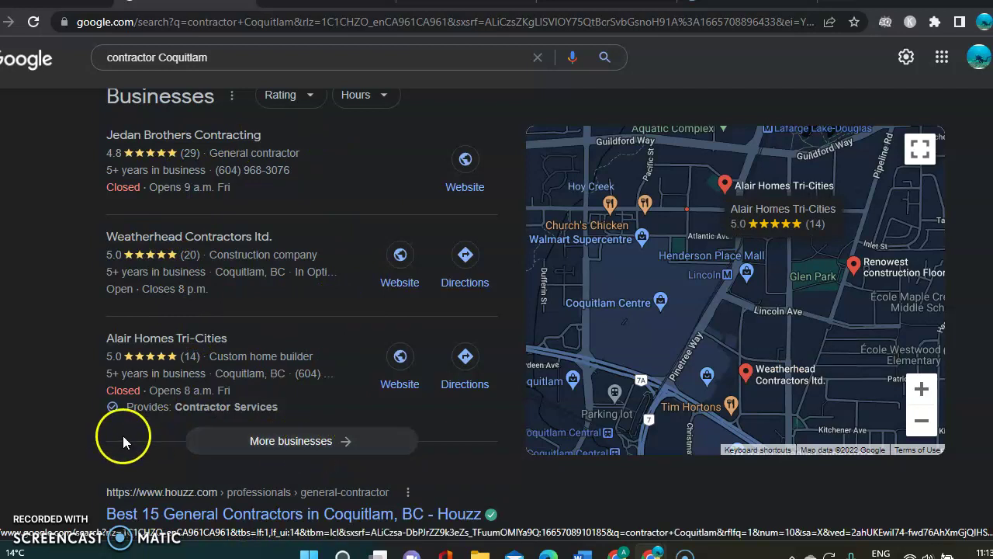
{"action": "left_click", "coordinate": [85, 441]}
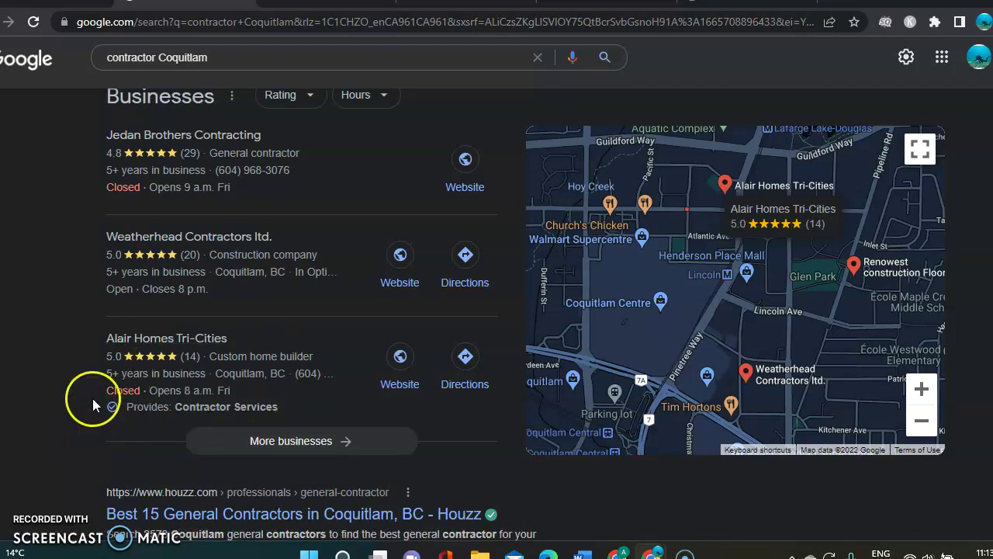
Scroll the results to locate the KB Construction and Tri City General Contractors listings
{"action": "scroll", "coordinate": [92, 398], "scroll_direction": "down", "scroll_amount": 3}
{"action": "scroll", "coordinate": [92, 398], "scroll_direction": "down", "scroll_amount": 2}
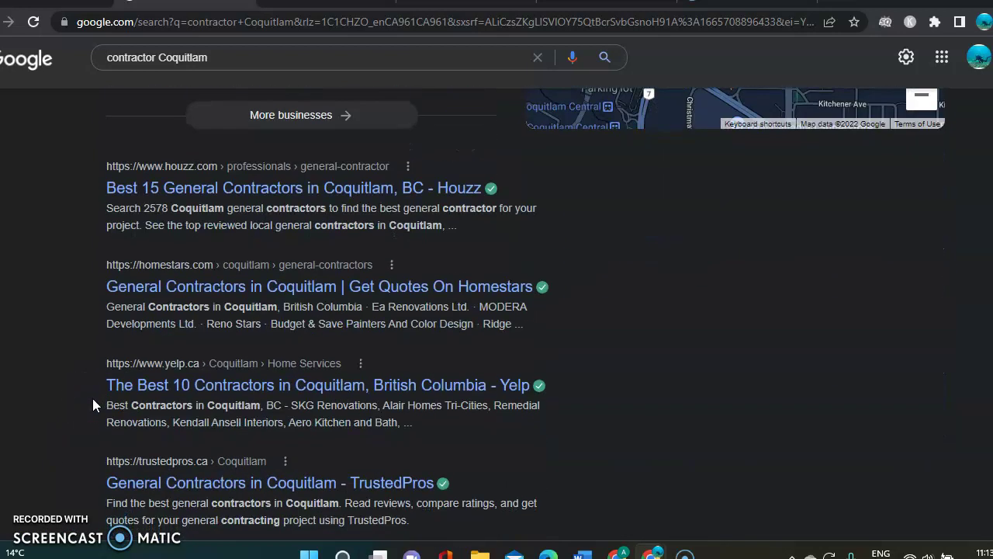
{"action": "scroll", "coordinate": [93, 398], "scroll_direction": "down", "scroll_amount": 1}
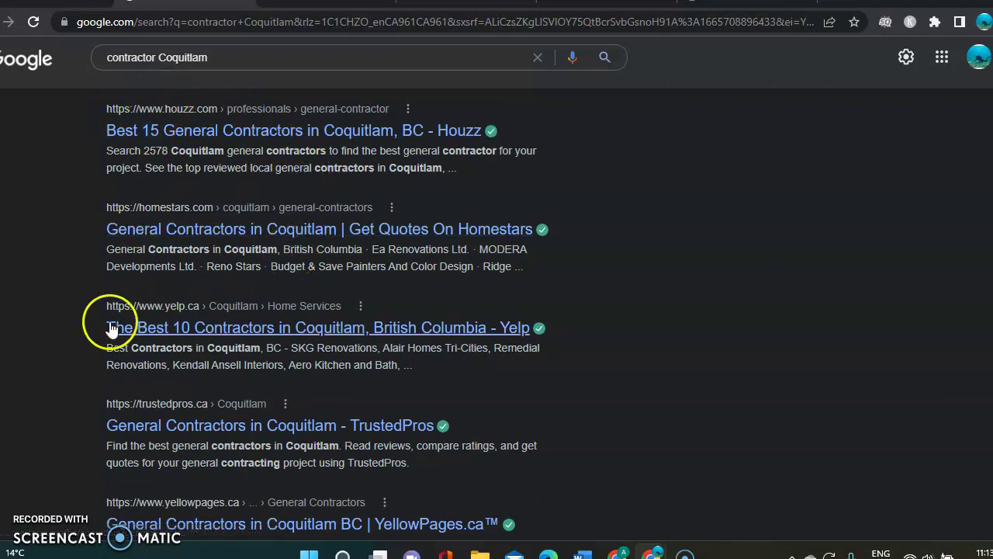
{"action": "scroll", "coordinate": [87, 370], "scroll_direction": "down", "scroll_amount": 1}
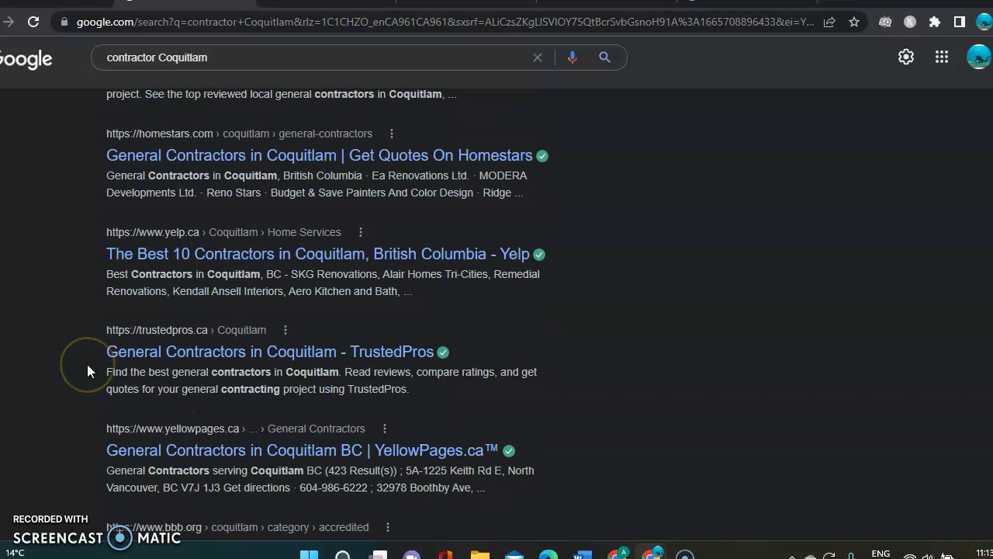
{"action": "scroll", "coordinate": [87, 371], "scroll_direction": "down", "scroll_amount": 1}
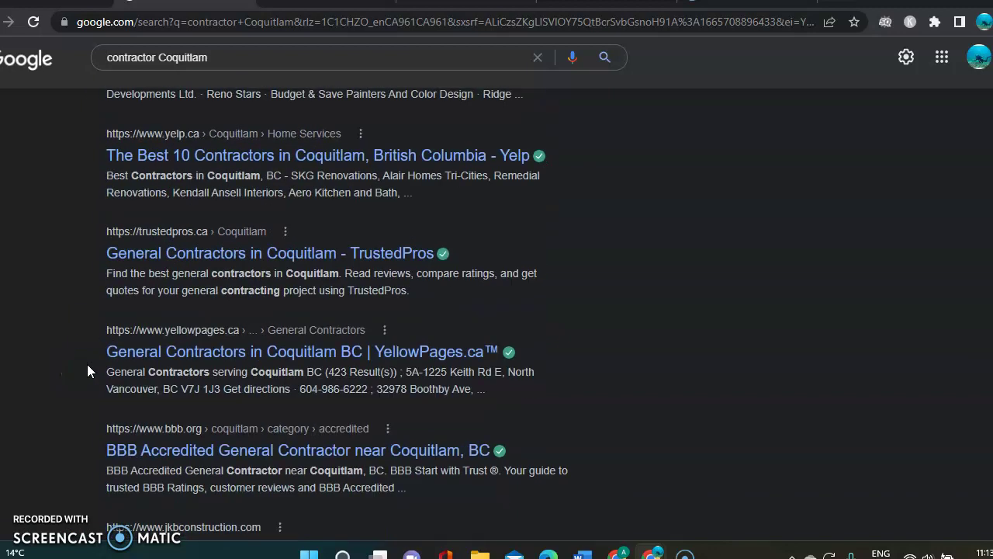
{"action": "scroll", "coordinate": [87, 371], "scroll_direction": "down", "scroll_amount": 1}
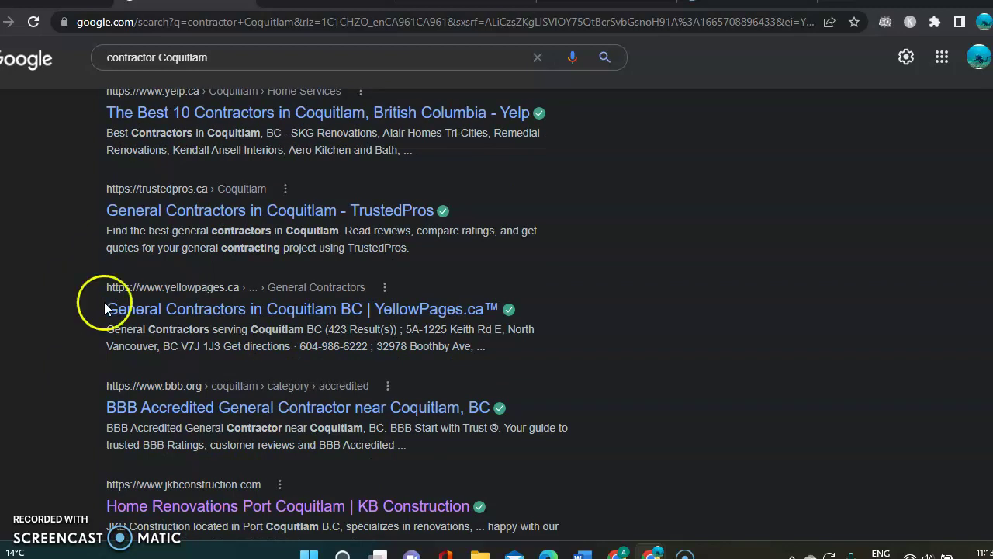
{"action": "scroll", "coordinate": [100, 301], "scroll_direction": "down", "scroll_amount": 3}
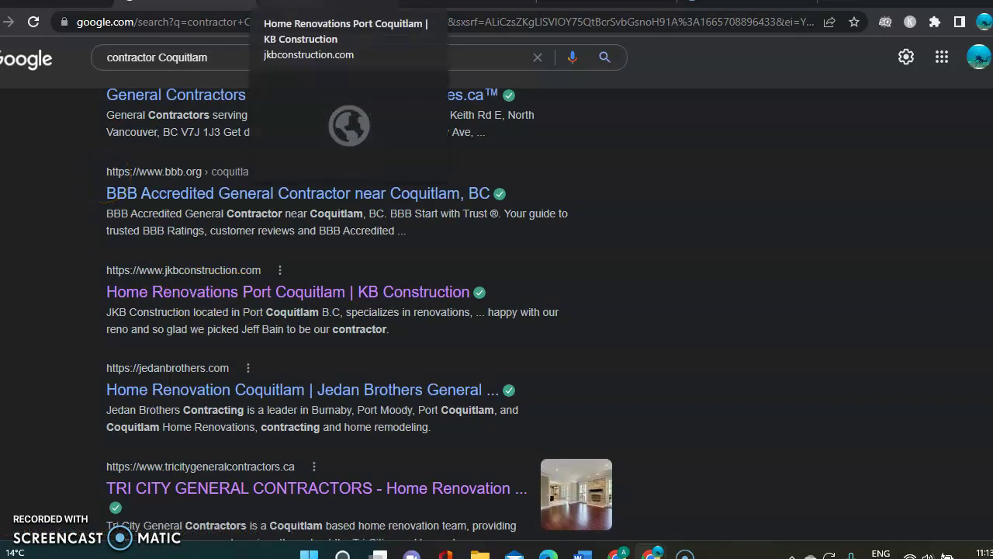
Switch to the jkbconstruction.com tab and scroll down to the Our Projects section
{"action": "left_click", "coordinate": [325, 4]}
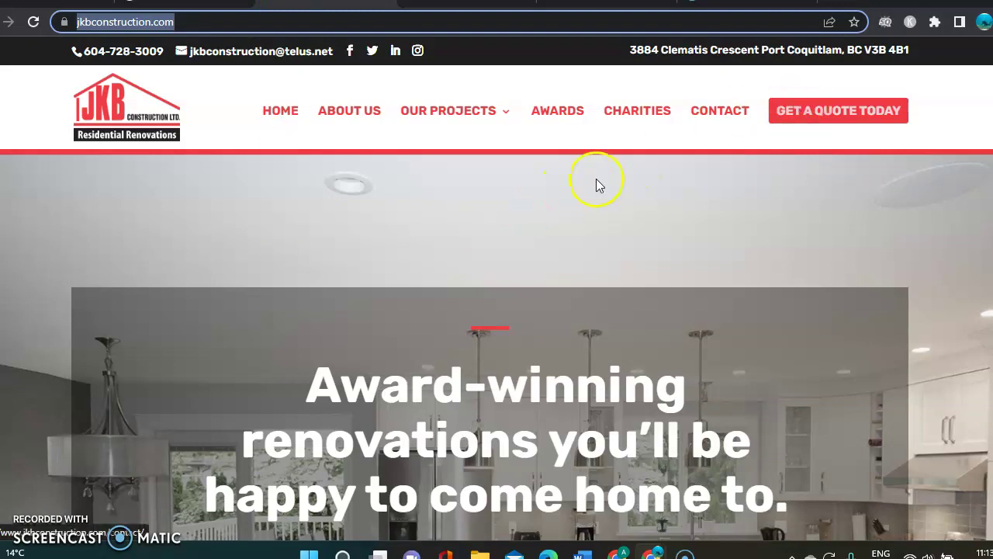
{"action": "scroll", "coordinate": [472, 225], "scroll_direction": "down", "scroll_amount": 3}
{"action": "scroll", "coordinate": [475, 230], "scroll_direction": "down", "scroll_amount": 2}
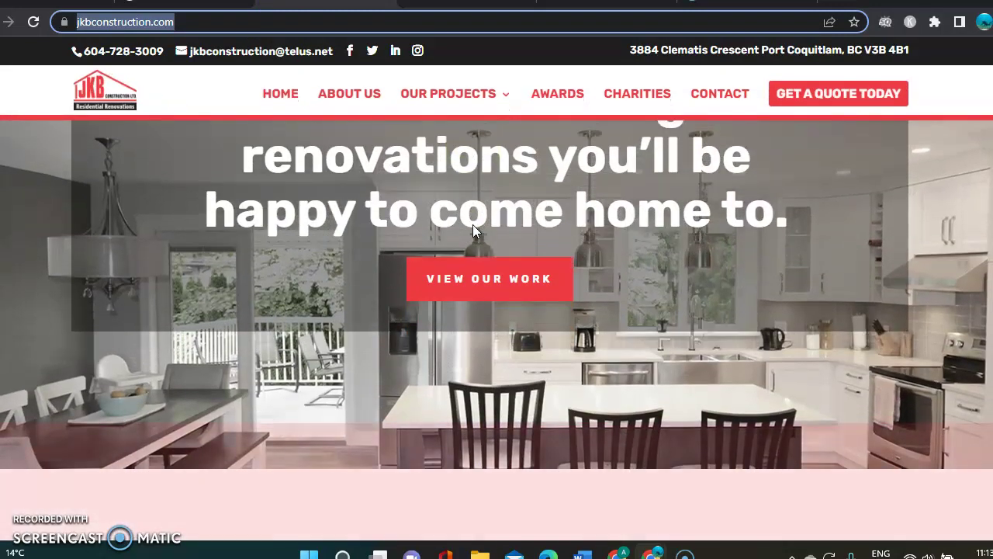
{"action": "scroll", "coordinate": [333, 375], "scroll_direction": "down", "scroll_amount": 2}
{"action": "scroll", "coordinate": [333, 375], "scroll_direction": "down", "scroll_amount": 2}
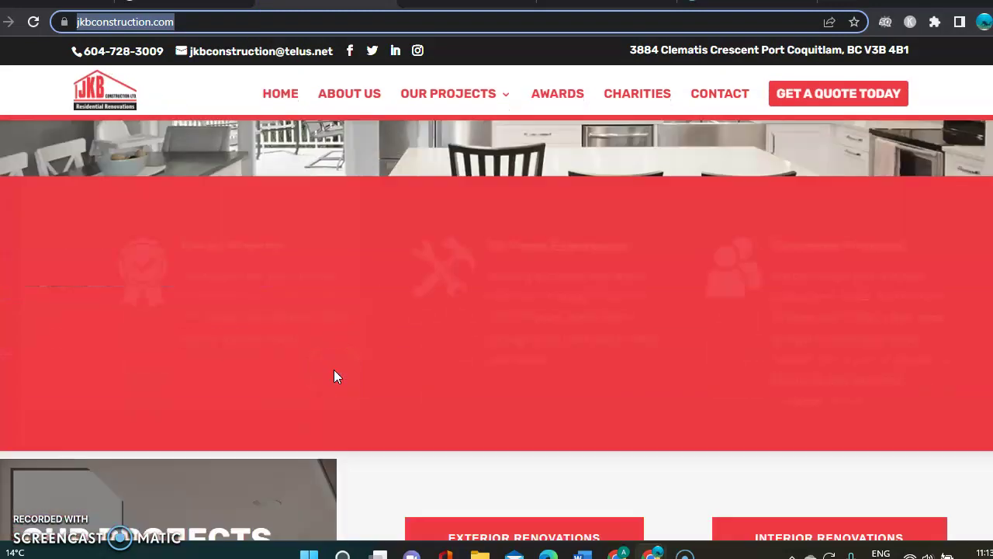
{"action": "scroll", "coordinate": [333, 375], "scroll_direction": "down", "scroll_amount": 2}
{"action": "scroll", "coordinate": [334, 375], "scroll_direction": "down", "scroll_amount": 3}
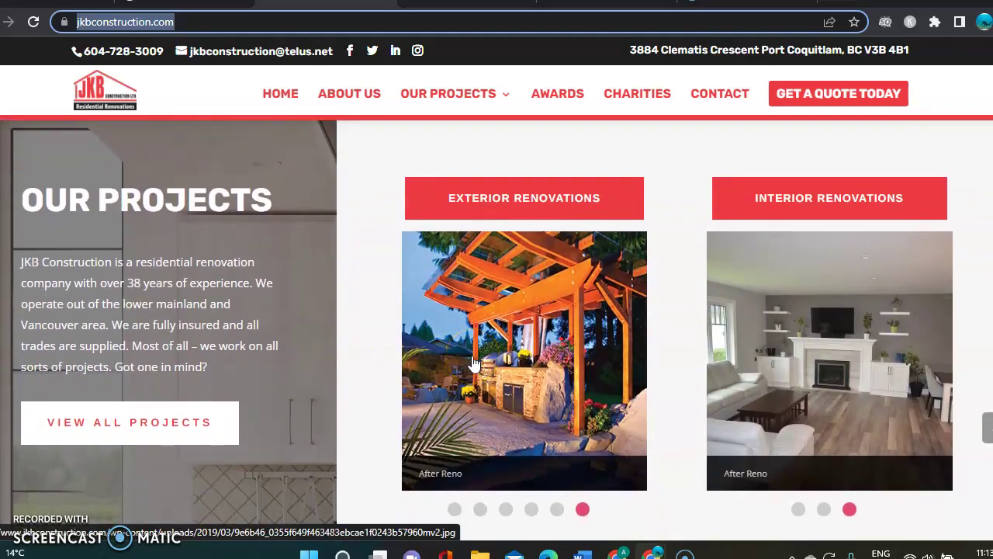
Save the Exterior Renovations photo into the Downloads folder with Save image as
{"action": "right_click", "coordinate": [471, 357]}
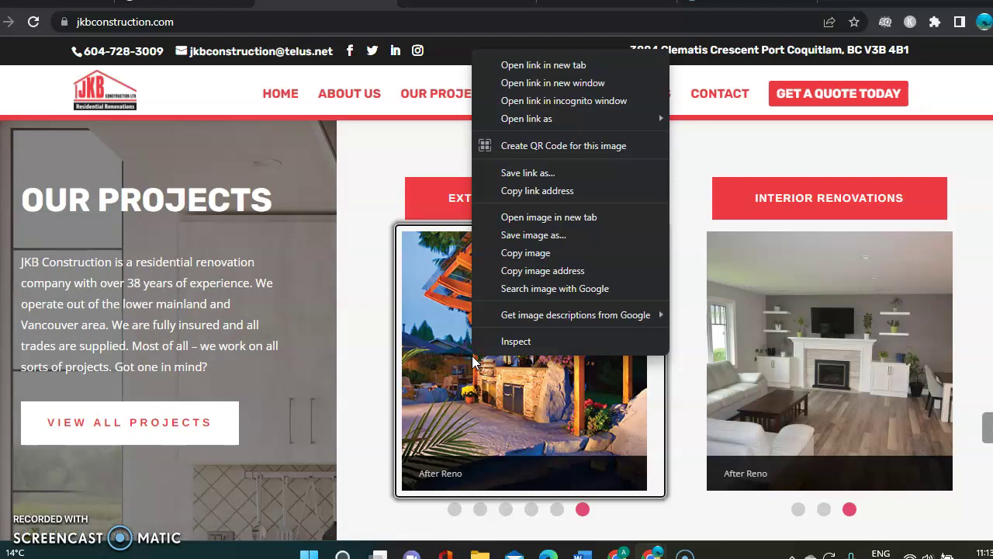
{"action": "left_click", "coordinate": [525, 219]}
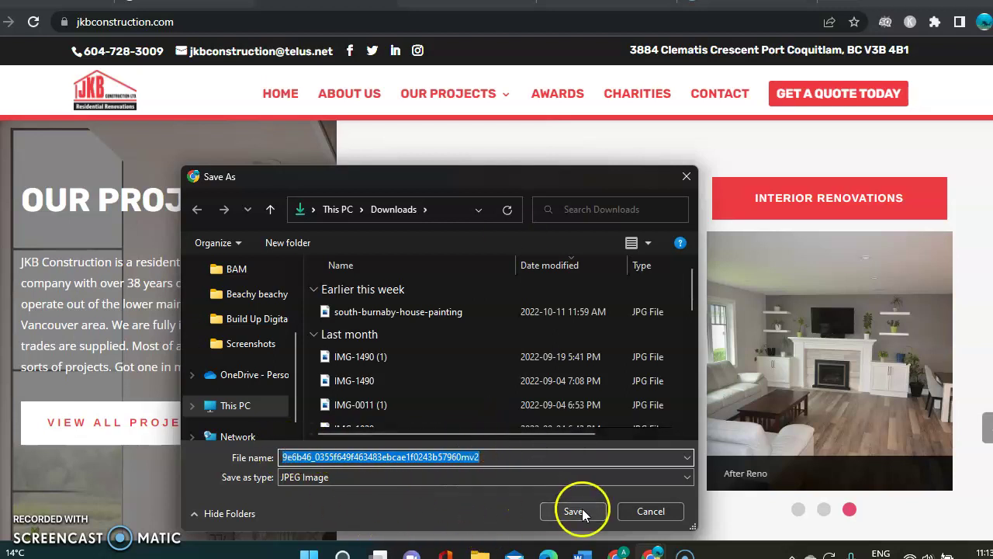
{"action": "left_click", "coordinate": [654, 510]}
{"action": "scroll", "coordinate": [452, 329], "scroll_direction": "down", "scroll_amount": 2}
{"action": "scroll", "coordinate": [454, 328], "scroll_direction": "down", "scroll_amount": 2}
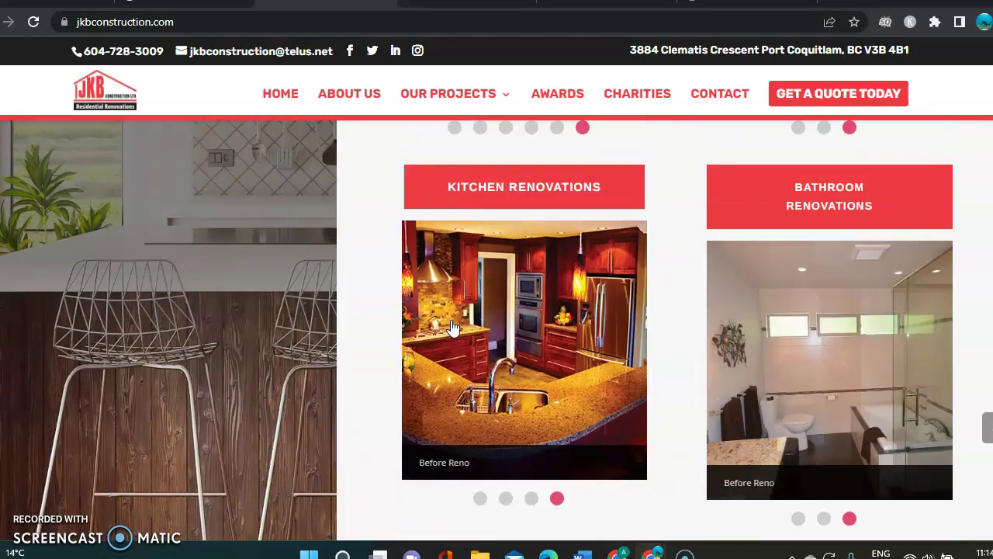
{"action": "scroll", "coordinate": [454, 328], "scroll_direction": "down", "scroll_amount": 1}
{"action": "scroll", "coordinate": [454, 328], "scroll_direction": "down", "scroll_amount": 3}
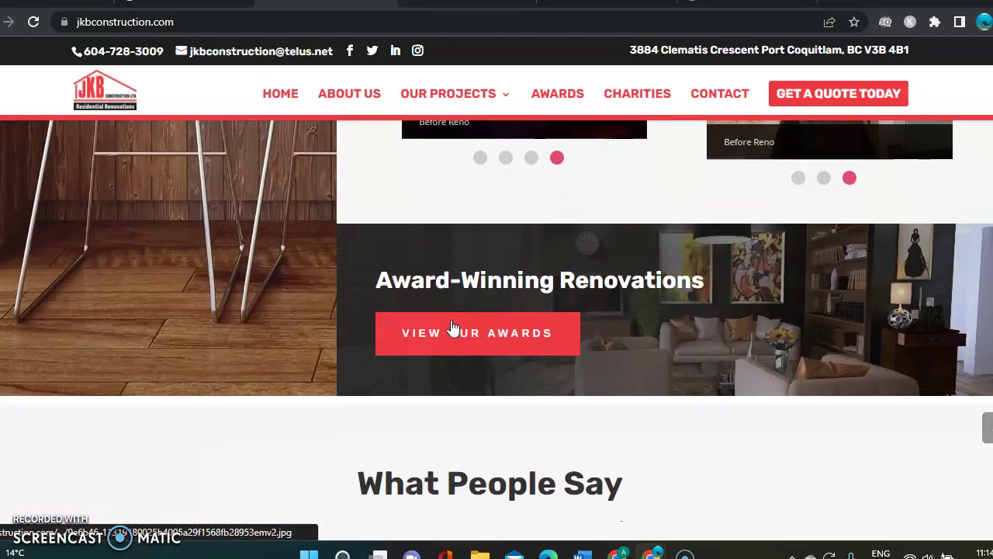
{"action": "scroll", "coordinate": [454, 328], "scroll_direction": "down", "scroll_amount": 5}
{"action": "scroll", "coordinate": [454, 328], "scroll_direction": "down", "scroll_amount": 1}
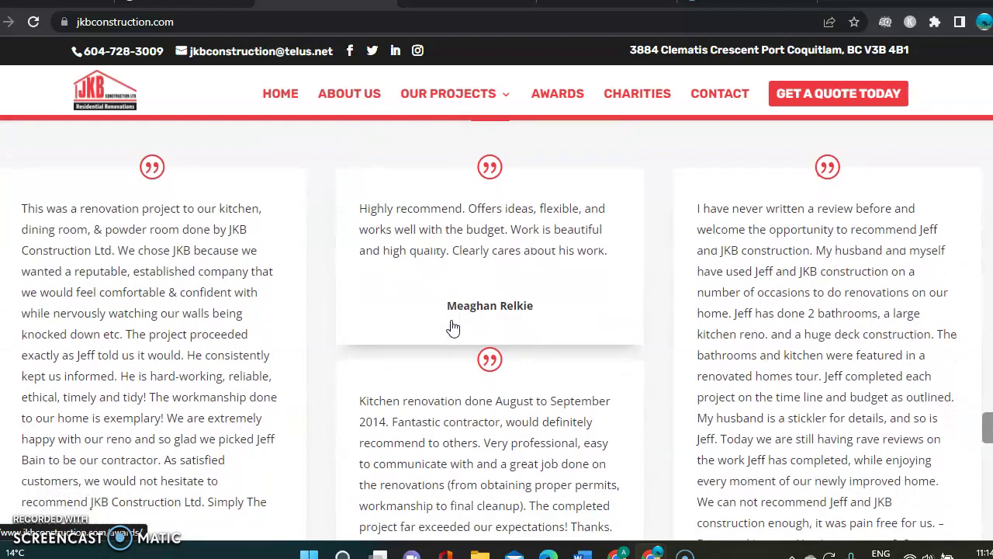
{"action": "scroll", "coordinate": [454, 328], "scroll_direction": "down", "scroll_amount": 1}
{"action": "scroll", "coordinate": [454, 326], "scroll_direction": "down", "scroll_amount": 1}
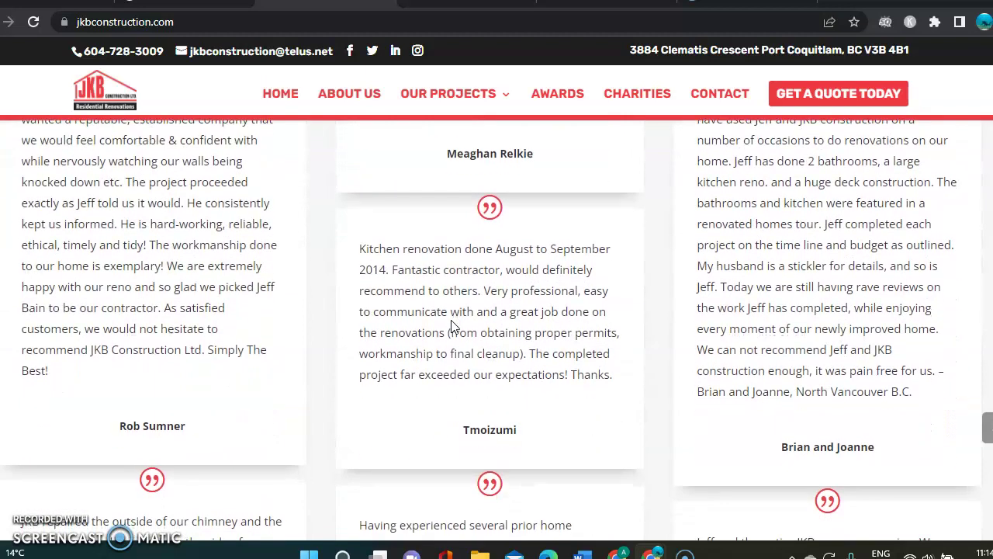
{"action": "scroll", "coordinate": [454, 326], "scroll_direction": "down", "scroll_amount": 3}
{"action": "scroll", "coordinate": [454, 326], "scroll_direction": "down", "scroll_amount": 3}
{"action": "scroll", "coordinate": [454, 326], "scroll_direction": "down", "scroll_amount": 2}
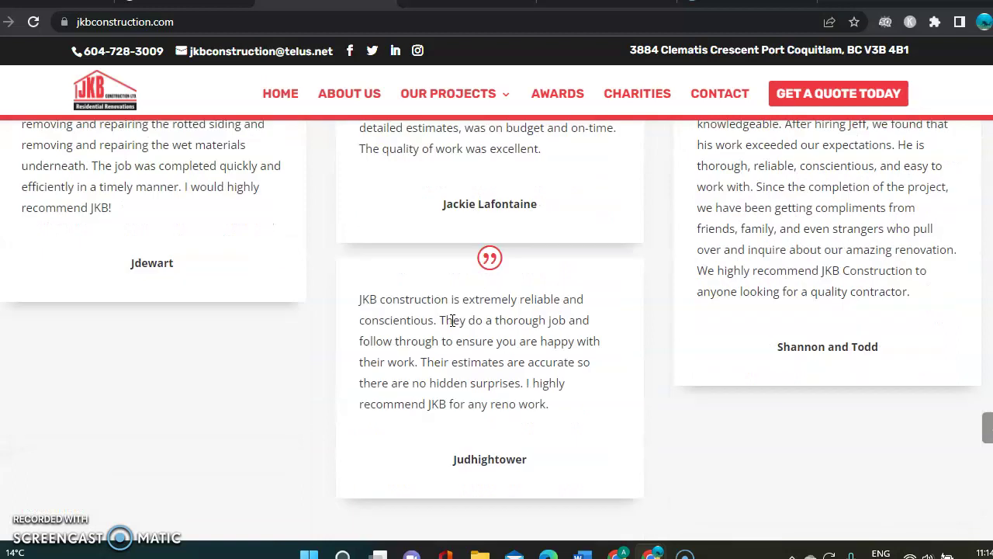
{"action": "scroll", "coordinate": [454, 325], "scroll_direction": "down", "scroll_amount": 2}
{"action": "scroll", "coordinate": [454, 326], "scroll_direction": "down", "scroll_amount": 2}
{"action": "scroll", "coordinate": [454, 327], "scroll_direction": "down", "scroll_amount": 2}
{"action": "scroll", "coordinate": [454, 327], "scroll_direction": "down", "scroll_amount": 3}
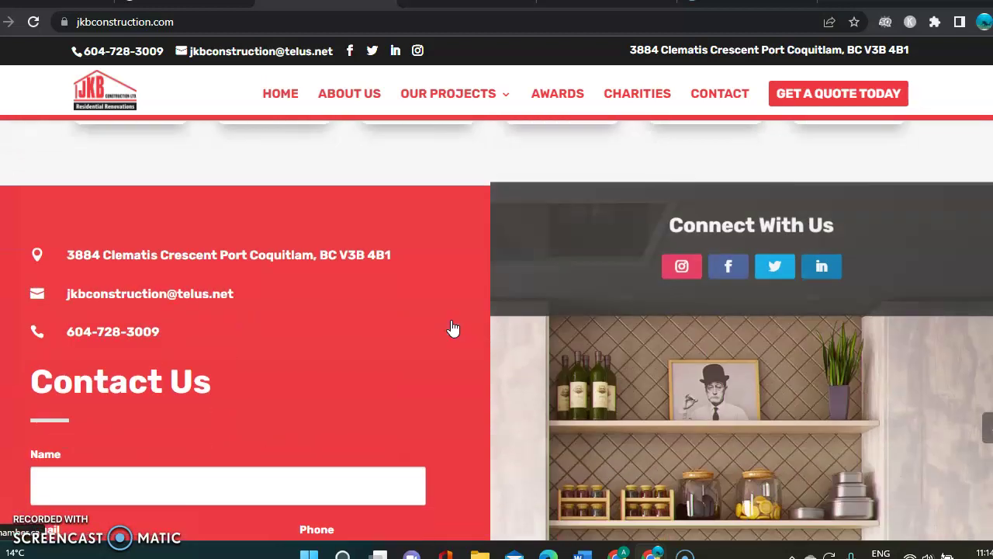
{"action": "scroll", "coordinate": [454, 327], "scroll_direction": "down", "scroll_amount": 1}
{"action": "scroll", "coordinate": [454, 327], "scroll_direction": "down", "scroll_amount": 1}
{"action": "scroll", "coordinate": [454, 327], "scroll_direction": "down", "scroll_amount": 1}
{"action": "scroll", "coordinate": [454, 326], "scroll_direction": "down", "scroll_amount": 2}
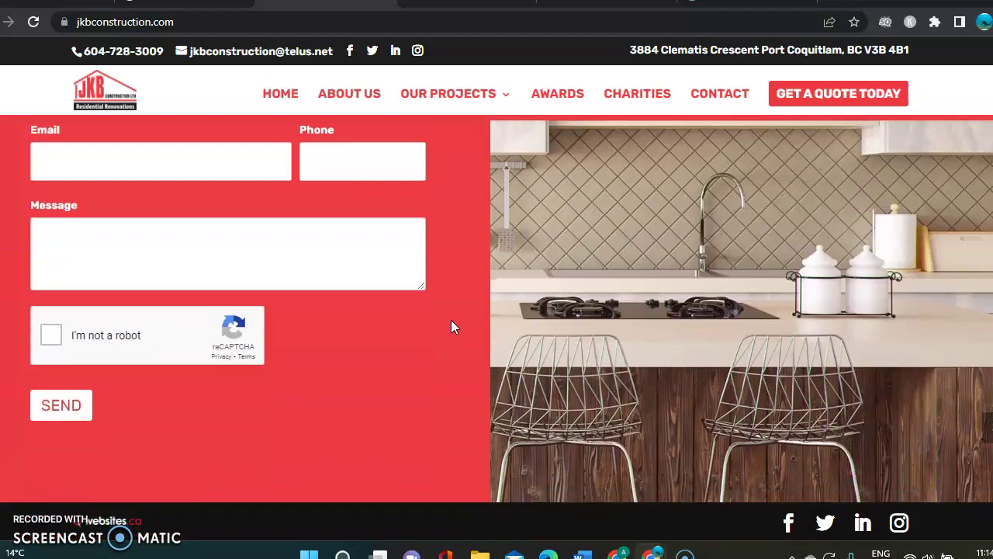
{"action": "scroll", "coordinate": [453, 327], "scroll_direction": "up", "scroll_amount": 3}
{"action": "scroll", "coordinate": [454, 327], "scroll_direction": "up", "scroll_amount": 3}
{"action": "scroll", "coordinate": [453, 327], "scroll_direction": "up", "scroll_amount": 5}
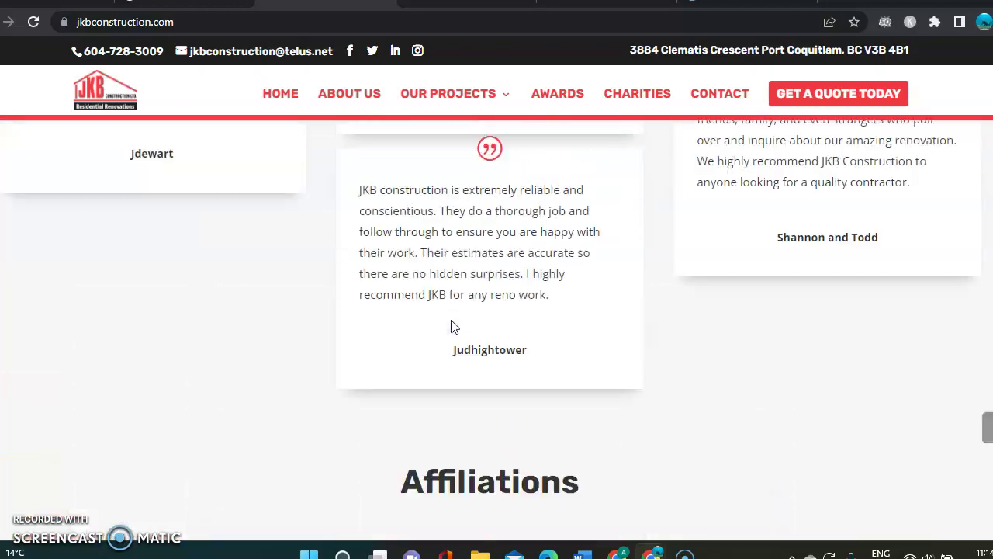
{"action": "scroll", "coordinate": [454, 326], "scroll_direction": "up", "scroll_amount": 7}
{"action": "scroll", "coordinate": [453, 326], "scroll_direction": "up", "scroll_amount": 5}
{"action": "scroll", "coordinate": [452, 325], "scroll_direction": "up", "scroll_amount": 5}
{"action": "scroll", "coordinate": [453, 326], "scroll_direction": "up", "scroll_amount": 5}
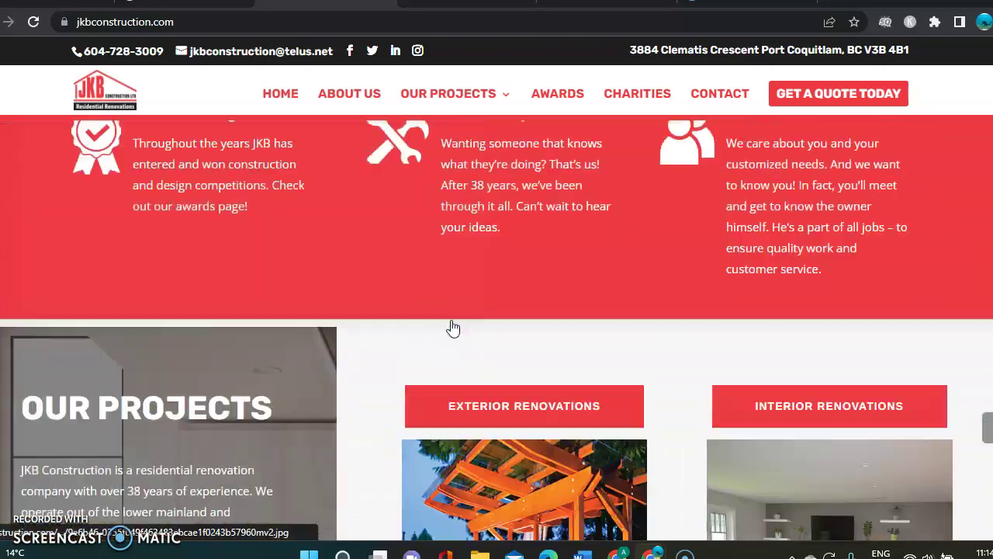
{"action": "scroll", "coordinate": [452, 326], "scroll_direction": "up", "scroll_amount": 5}
{"action": "scroll", "coordinate": [452, 326], "scroll_direction": "up", "scroll_amount": 3}
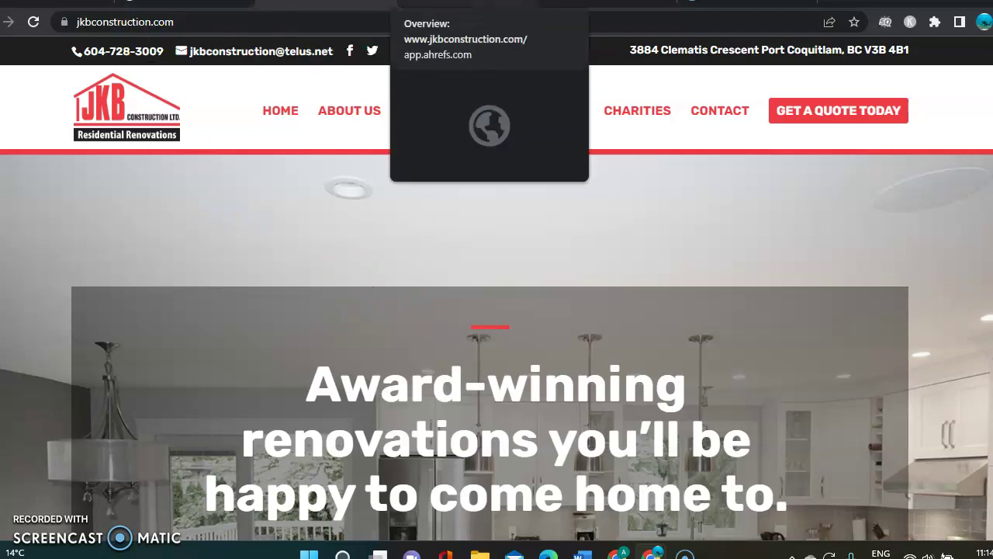
{"action": "left_click", "coordinate": [466, 6]}
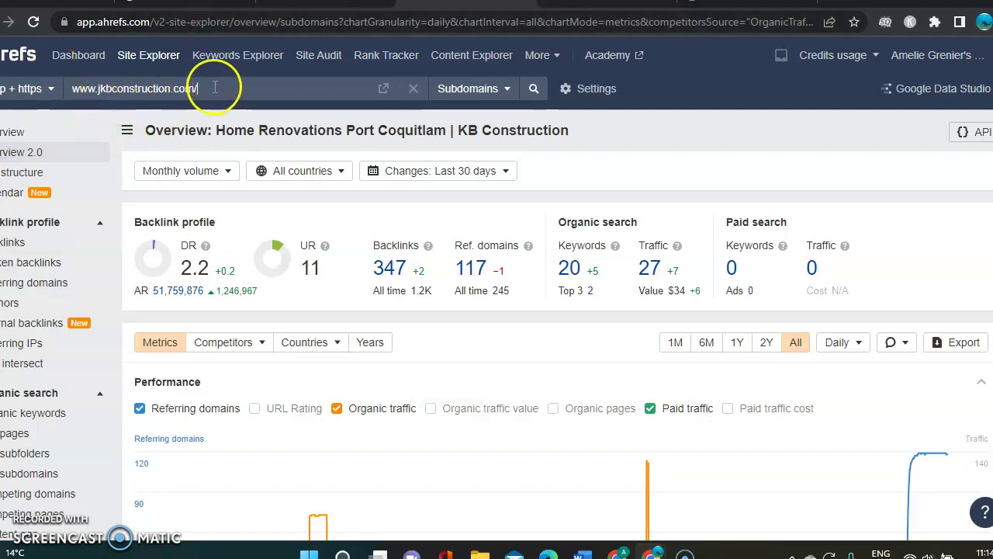
{"action": "left_click_drag", "start_coordinate": [209, 89], "coordinate": [69, 88]}
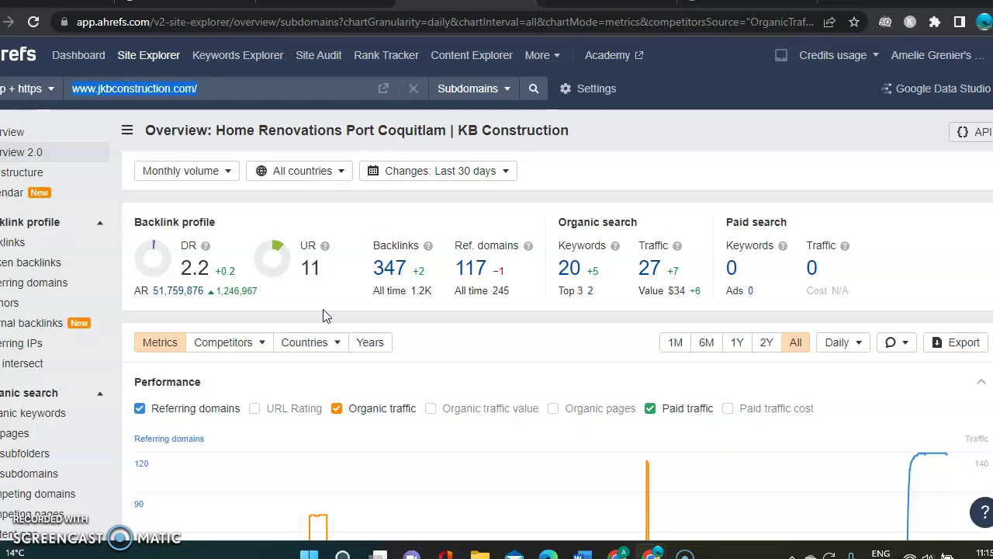
{"action": "left_click", "coordinate": [485, 312]}
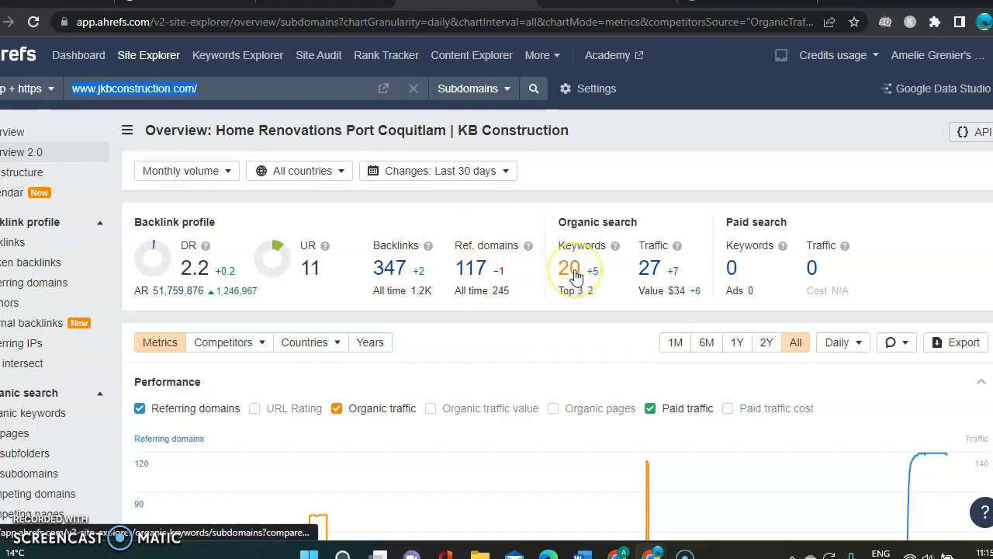
Open jkbconstruction.com's Organic keywords report from the 20-keyword count on the Overview
{"action": "left_click", "coordinate": [575, 275]}
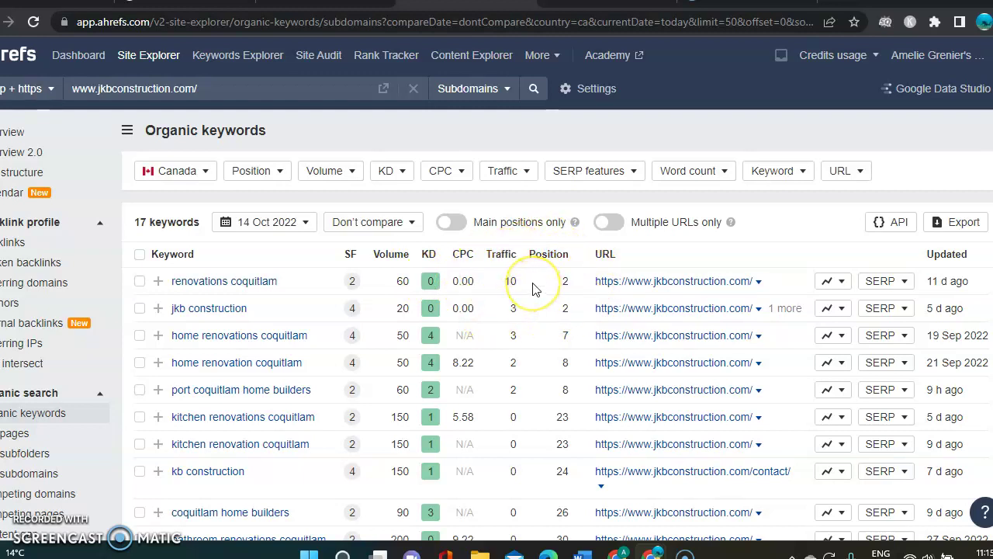
{"action": "left_click", "coordinate": [508, 281]}
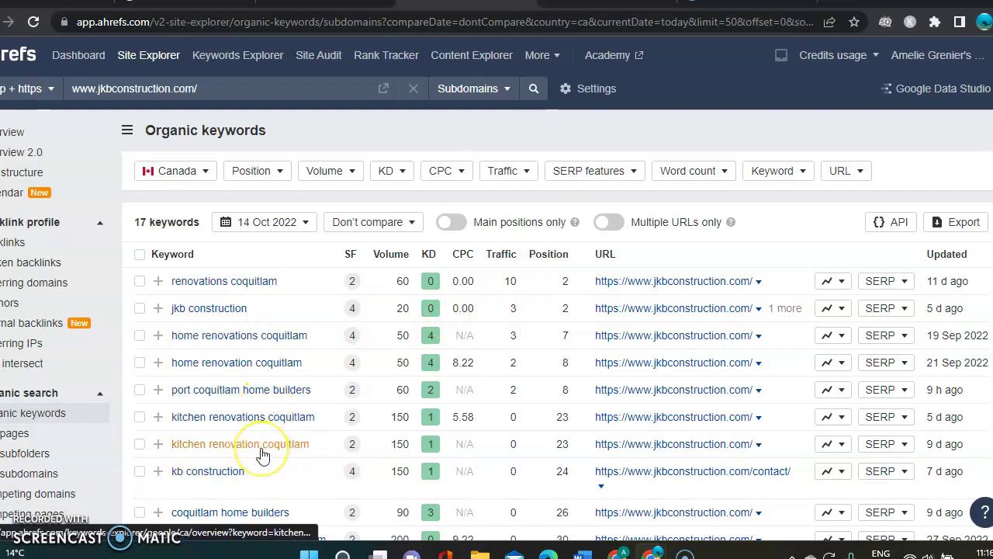
{"action": "scroll", "coordinate": [262, 454], "scroll_direction": "down", "scroll_amount": 2}
{"action": "scroll", "coordinate": [262, 455], "scroll_direction": "up", "scroll_amount": 1}
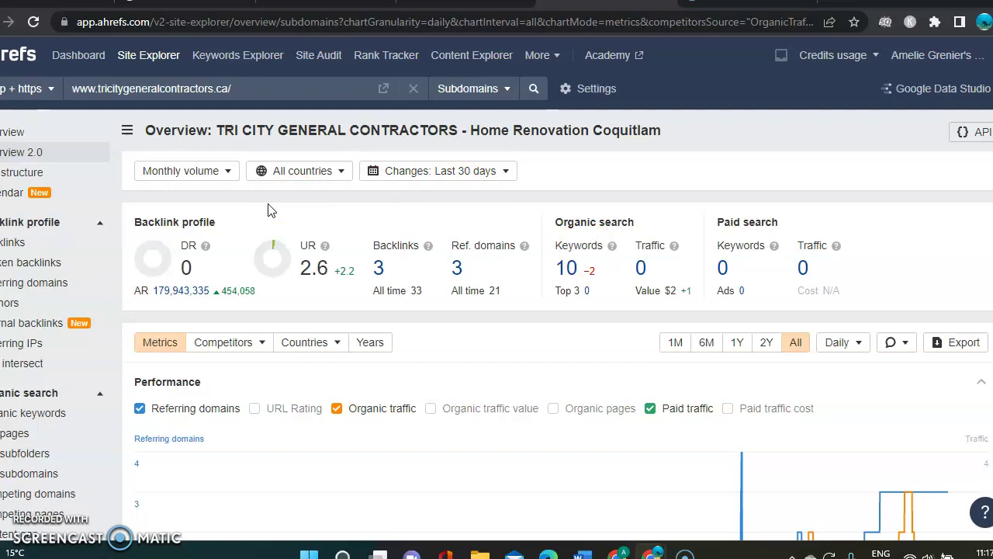
{"action": "left_click", "coordinate": [122, 215]}
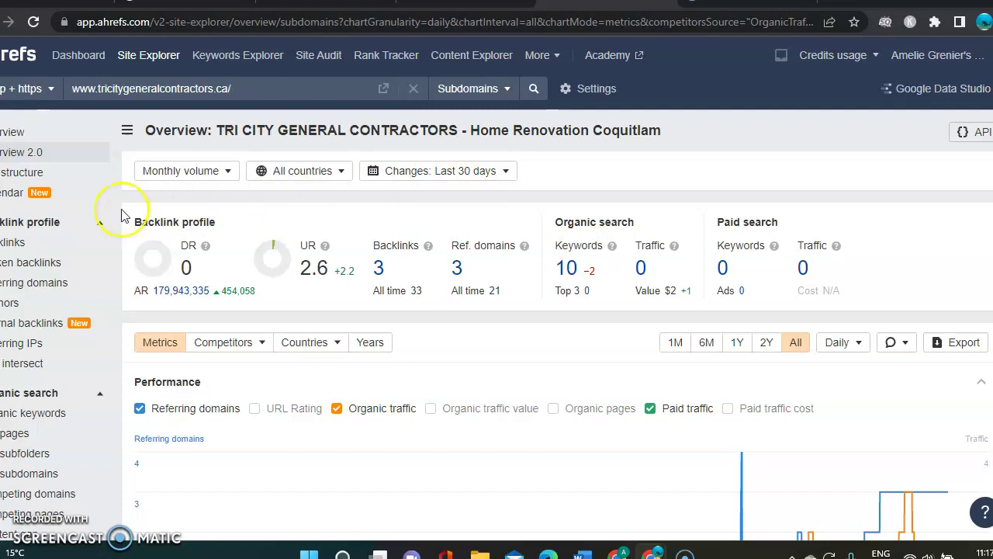